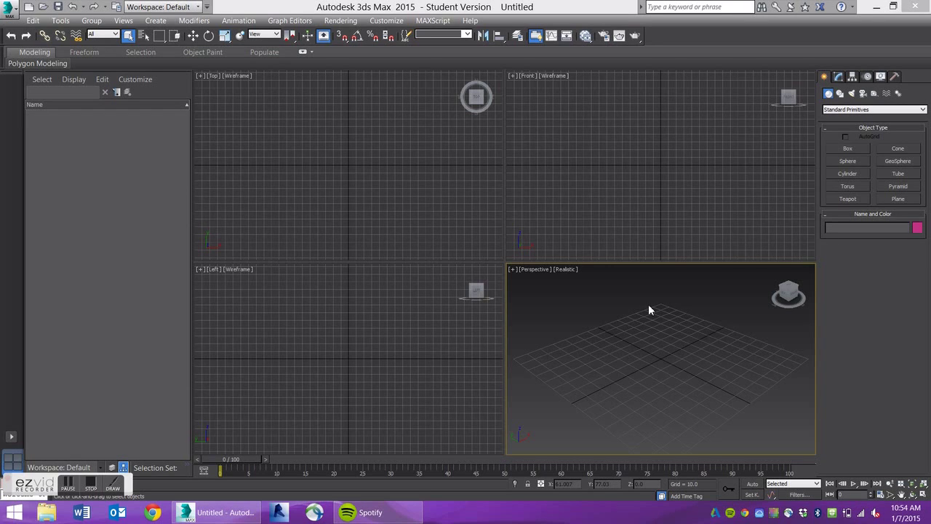
- Create a plane in the Perspective viewport with Length and Width of 200
left_click(906, 198)
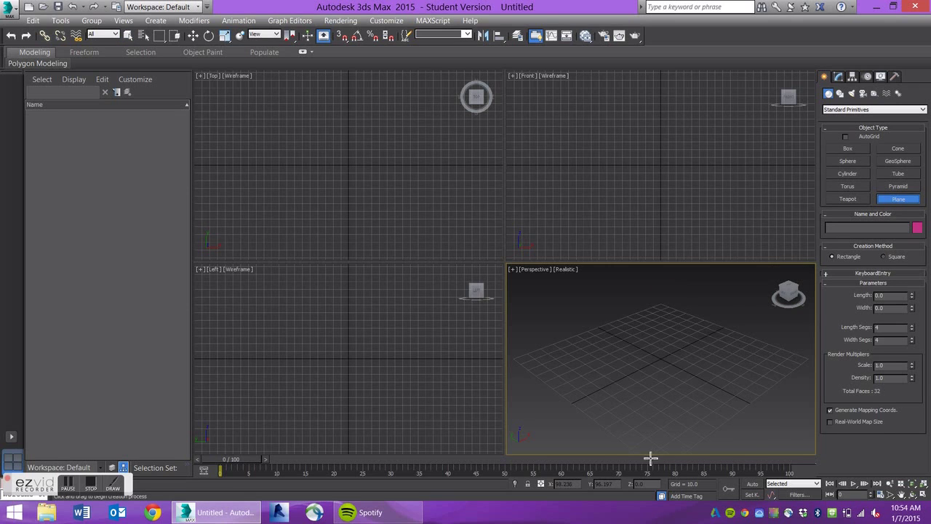
left_click_drag(650, 455, 725, 468)
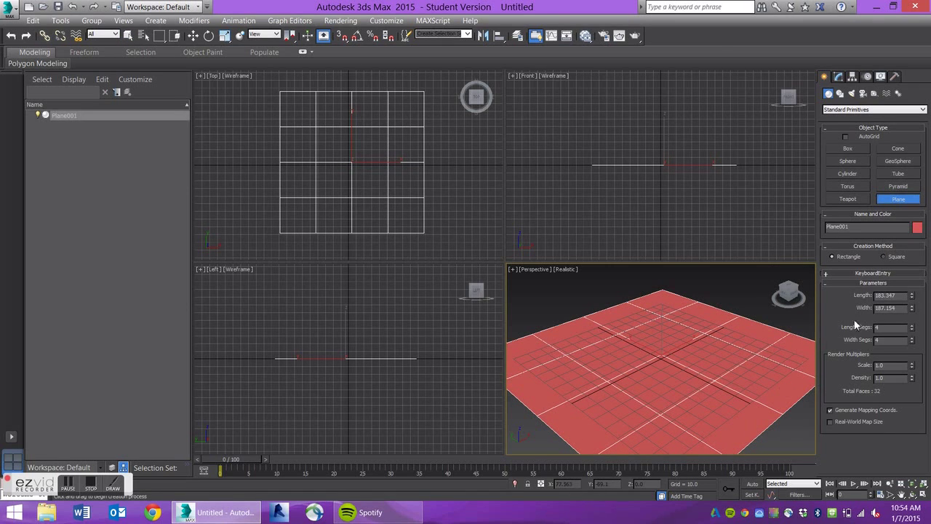
left_click_drag(898, 296, 833, 313)
type("200")
key("Tab")
type("200")
key("Return")
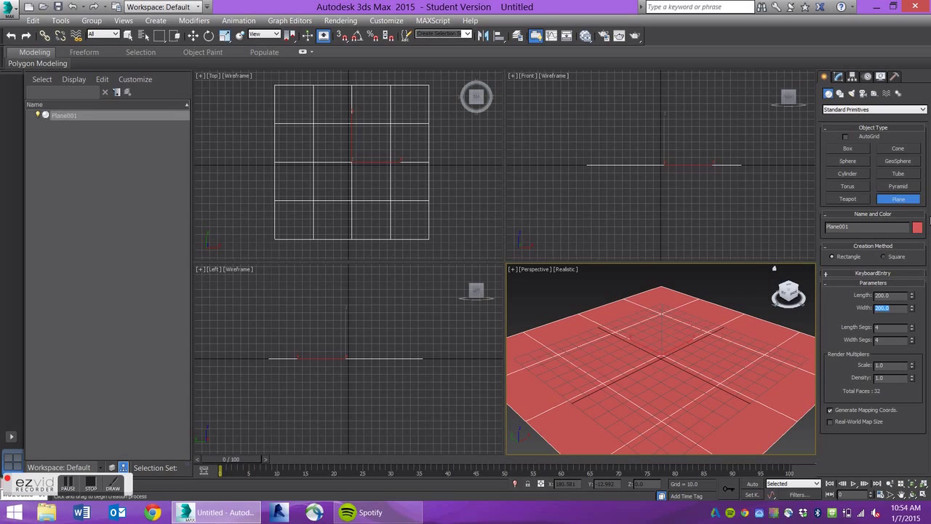
- Rename the plane to Water and give it a blue object colour
left_click(902, 229)
type("Water")
key("Return")
left_click(917, 228)
left_click(502, 250)
left_click(530, 320)
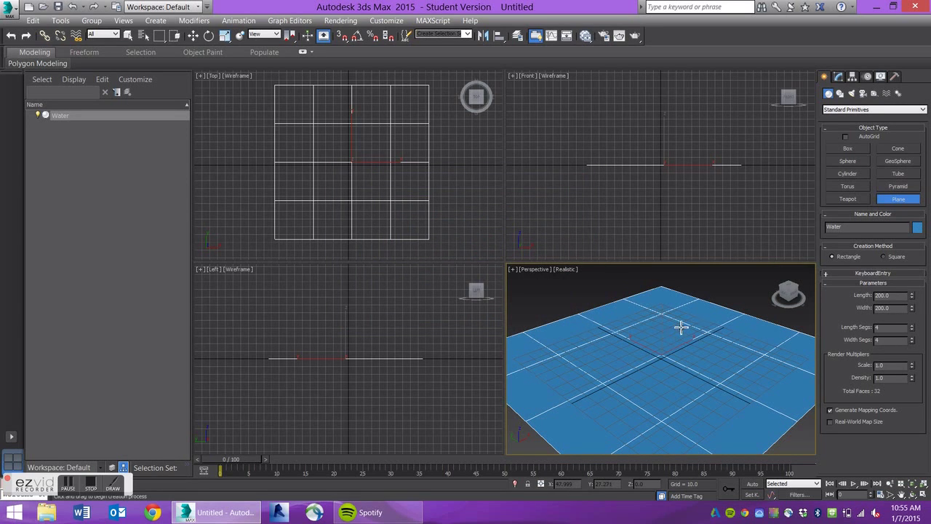
left_click(878, 342)
- Add a Noise modifier to Water and raise its Y strength
left_click(839, 78)
left_click(841, 108)
key("n")
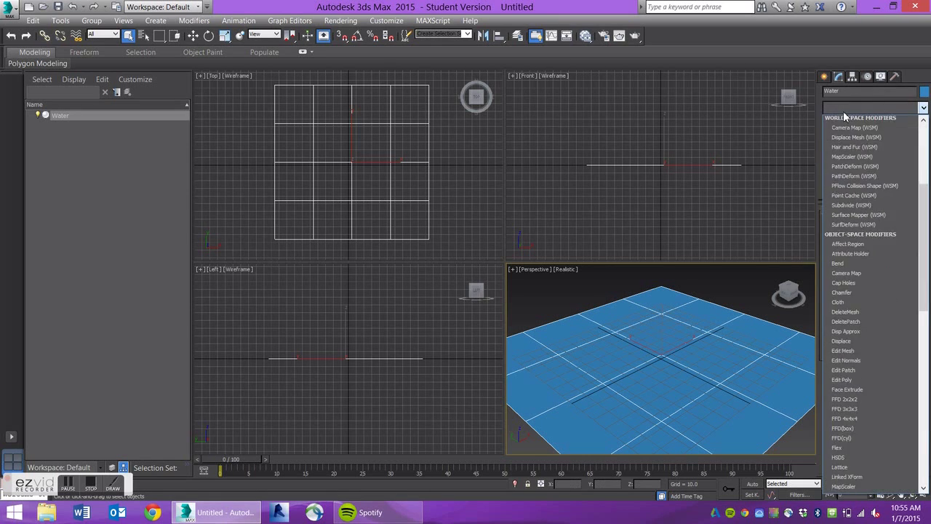
left_click(843, 118)
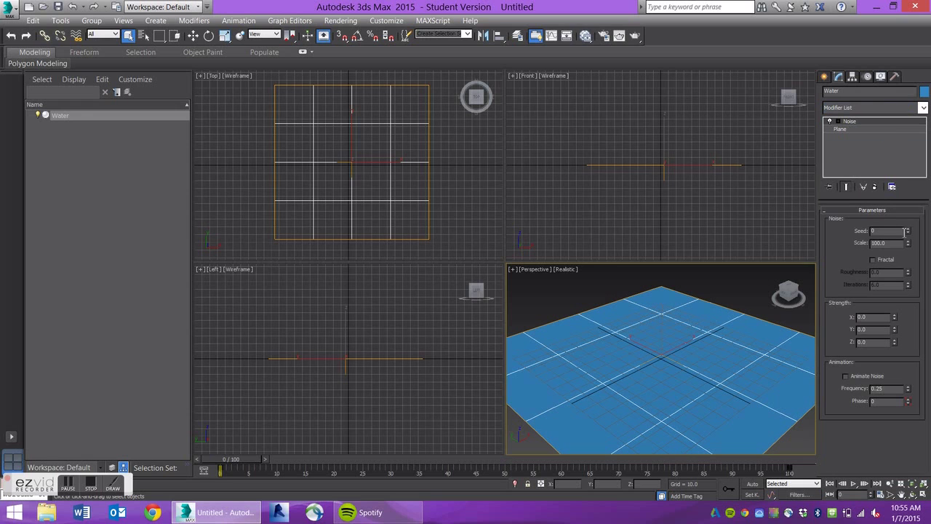
mouse_move(895, 333)
left_mouse_down()
mouse_move(647, 96)
mouse_move(929, 258)
mouse_move(876, 331)
left_mouse_up()
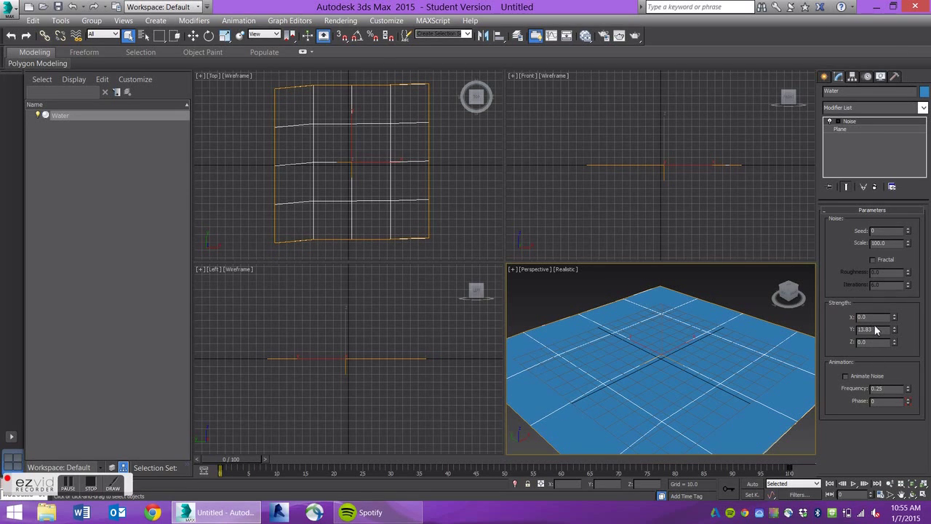
- Delete the Noise modifier from the stack, leaving the plane flat
left_click(849, 120)
key("w")
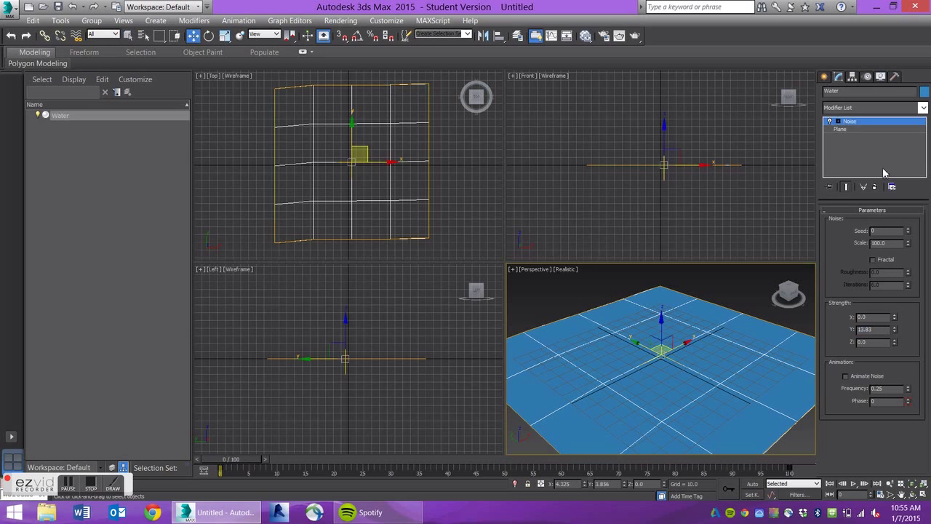
left_click(874, 187)
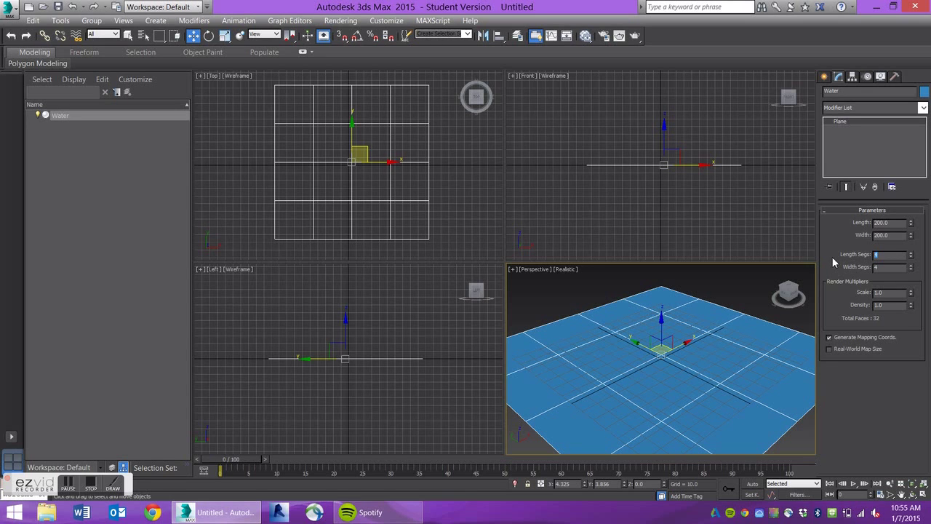
- Give the Water plane 40 length segments and 40 width segments
type("40")
key("Tab")
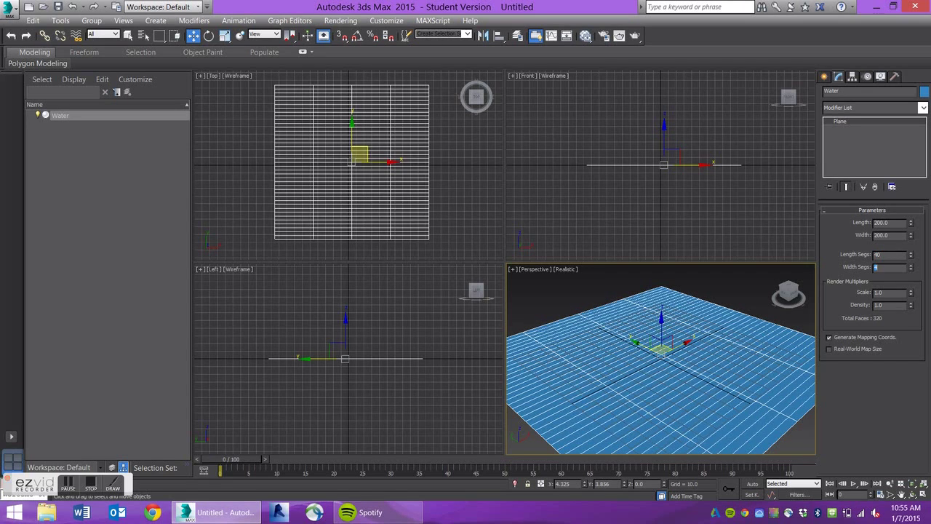
type("40")
key("Return")
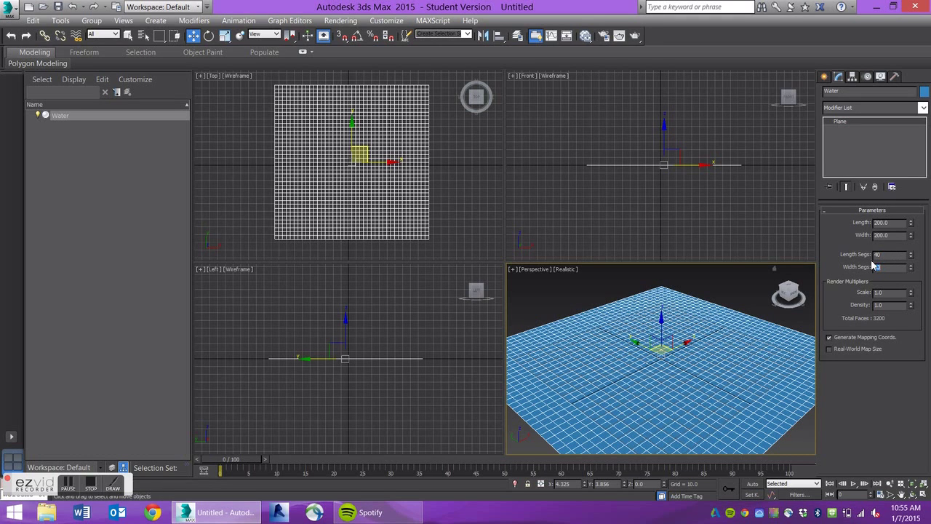
- Maximize the Perspective viewport and add a Noise modifier to Water
left_click(924, 493)
left_click(879, 109)
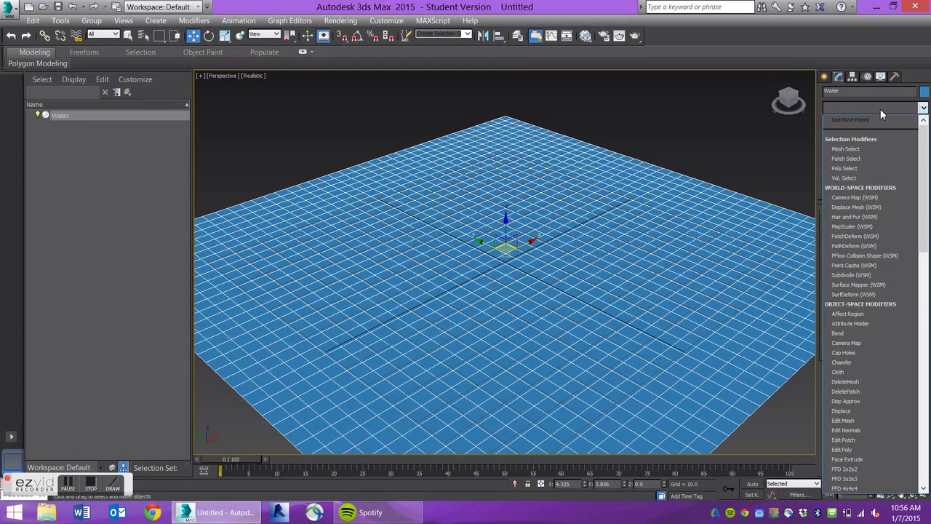
key("n")
key("Return")
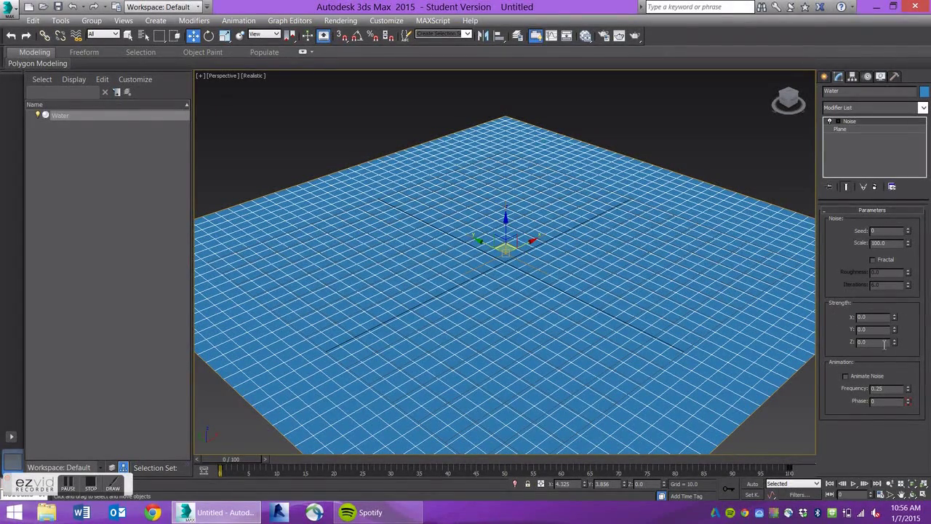
- Raise the Noise Z strength to about 37.82 for gentle waves
mouse_move(894, 341)
left_mouse_down()
mouse_move(684, 486)
mouse_move(683, 518)
left_mouse_up()
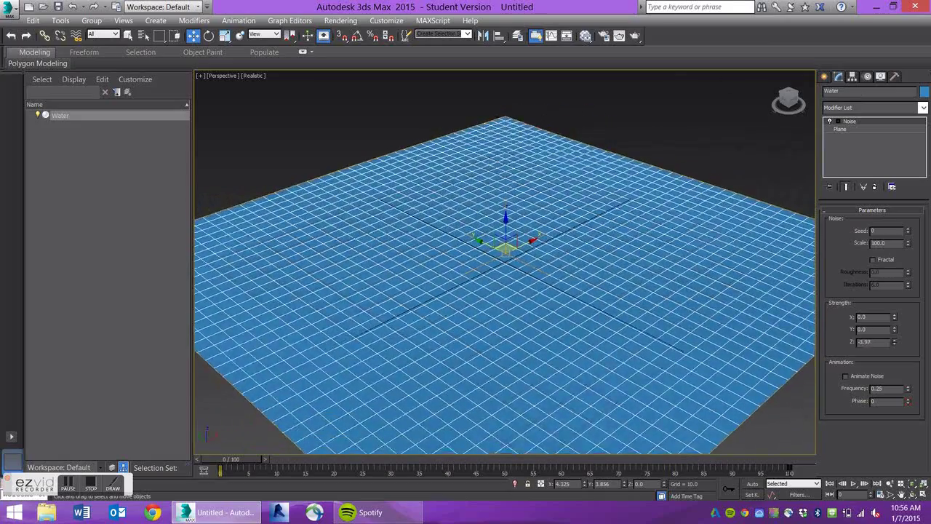
mouse_move(684, 518)
left_mouse_down()
mouse_move(786, 258)
mouse_move(787, 207)
left_mouse_up()
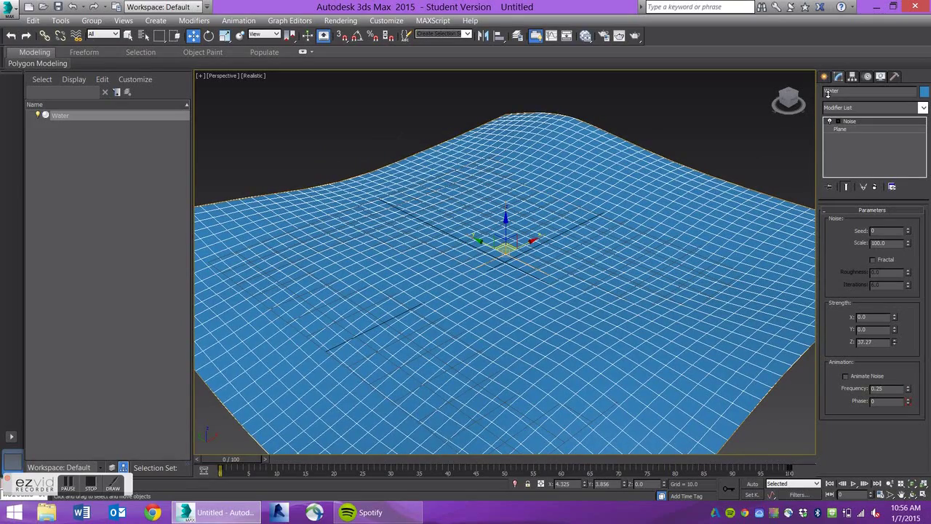
mouse_move(589, 284)
middle_mouse_down("alt")
mouse_move(655, 255)
mouse_move(603, 272)
middle_mouse_up("alt")
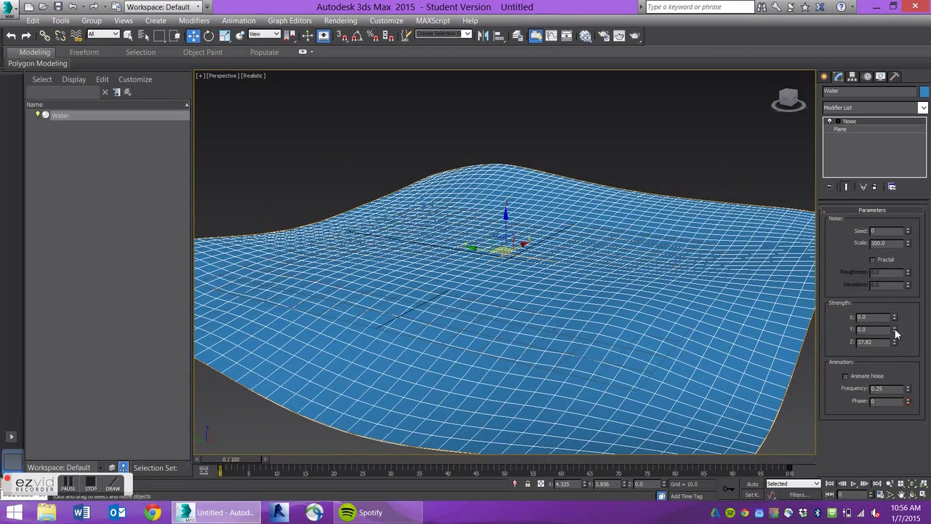
mouse_move(888, 307)
left_mouse_down()
mouse_move(888, 291)
mouse_move(790, 474)
mouse_move(894, 318)
left_mouse_up()
- Set Noise X and Y strength to 0 and turn on Fractal
left_click_drag(870, 318, 845, 323)
type("0")
key("Tab")
type("0")
key("Tab")
left_click(871, 261)
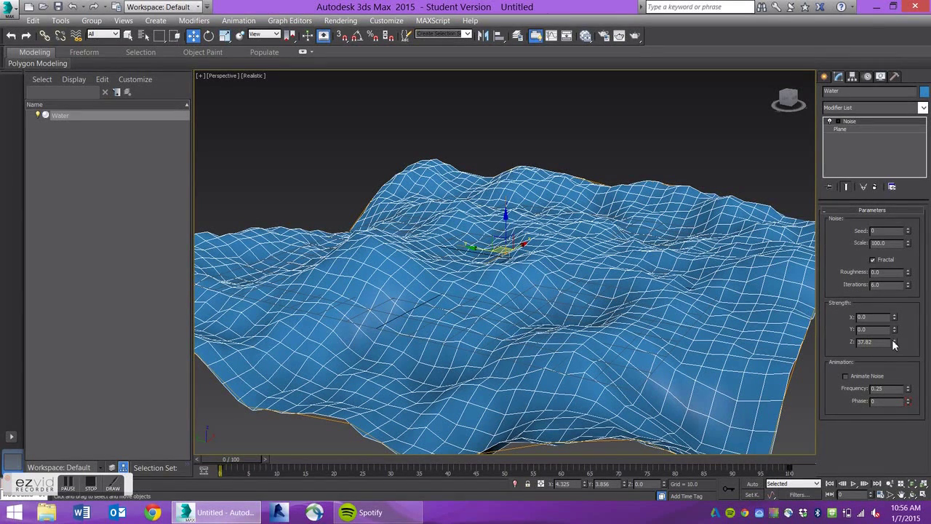
- Lower the Noise Z strength to 19.666 and view the water from a low side angle
mouse_move(895, 342)
left_mouse_down()
mouse_move(890, 390)
mouse_move(901, 313)
left_mouse_up()
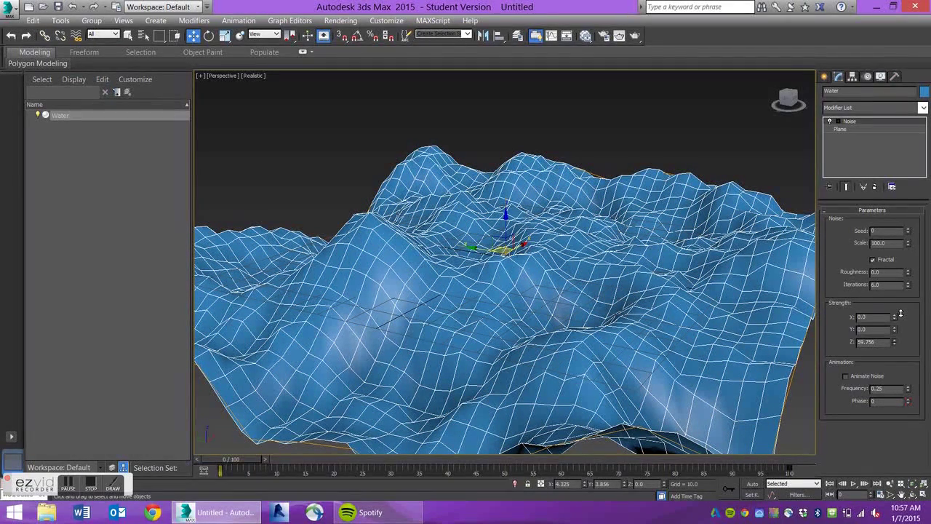
left_click_drag(901, 313, 888, 364)
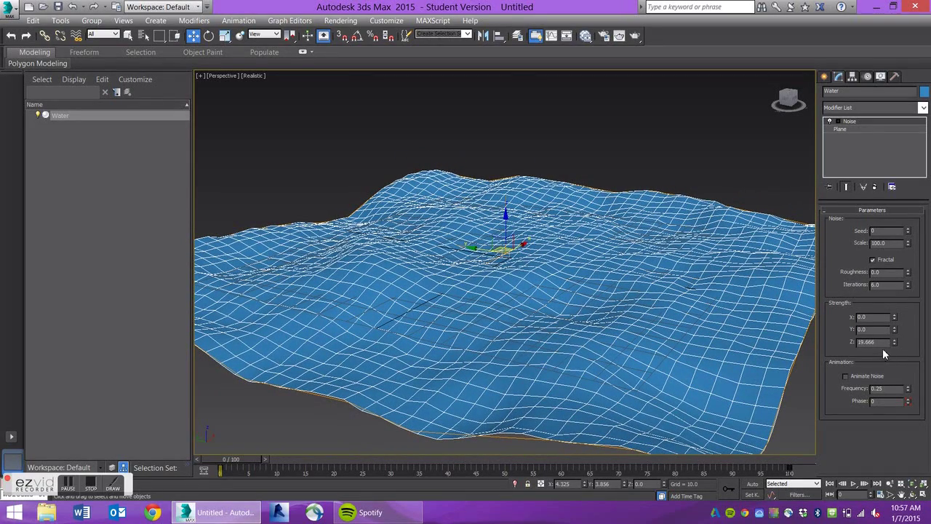
mouse_move(460, 379)
middle_mouse_down("alt")
mouse_move(566, 371)
mouse_move(479, 351)
mouse_move(464, 387)
mouse_move(509, 360)
middle_mouse_up("alt")
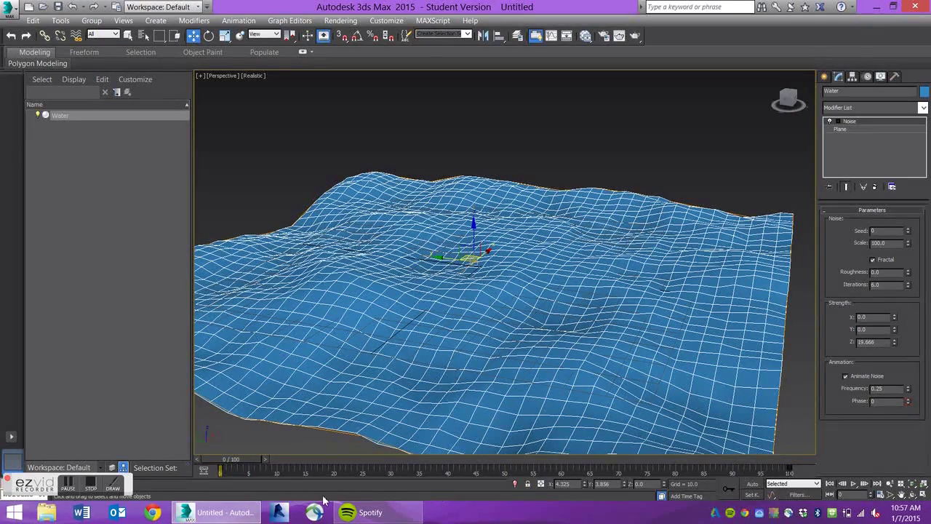
- Change the Noise Frequency value and preview the wave animation
left_click(853, 483)
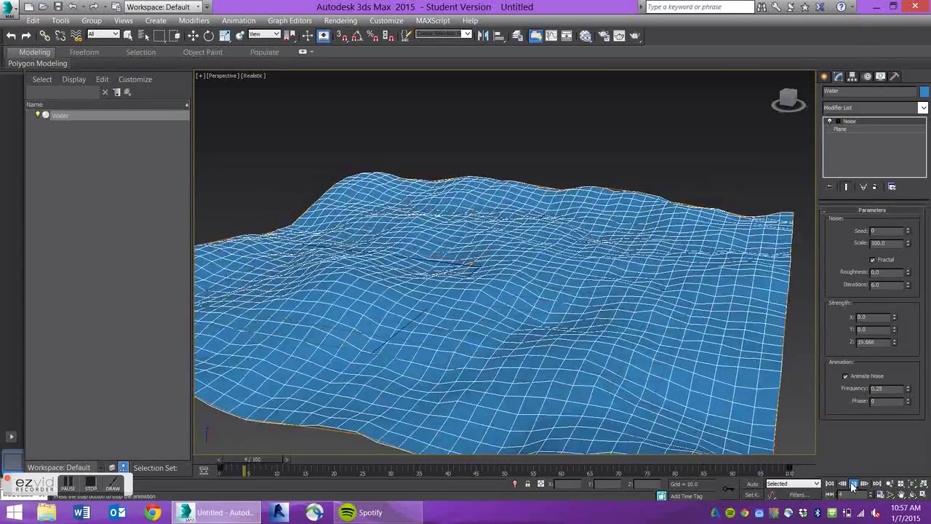
left_click(853, 483)
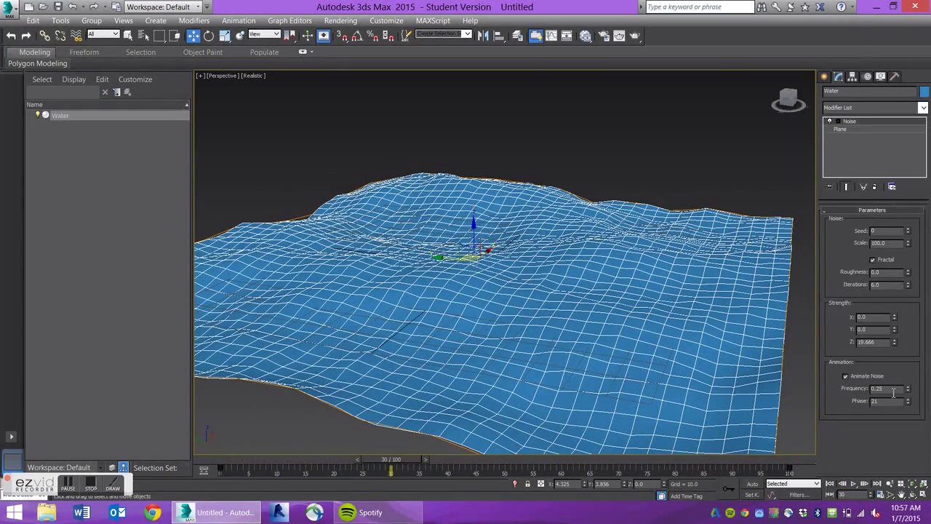
left_click_drag(893, 390, 859, 394)
type("1")
left_click(853, 483)
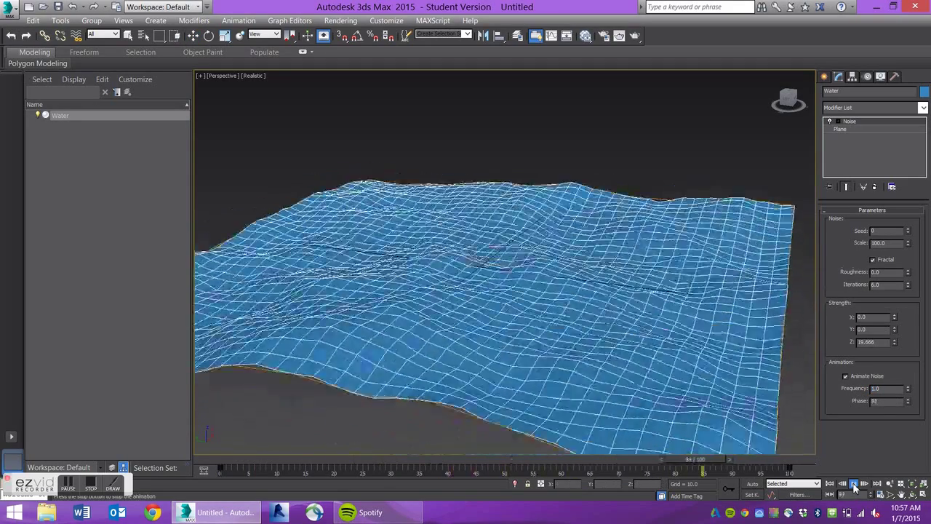
left_click(853, 484)
type("0.05")
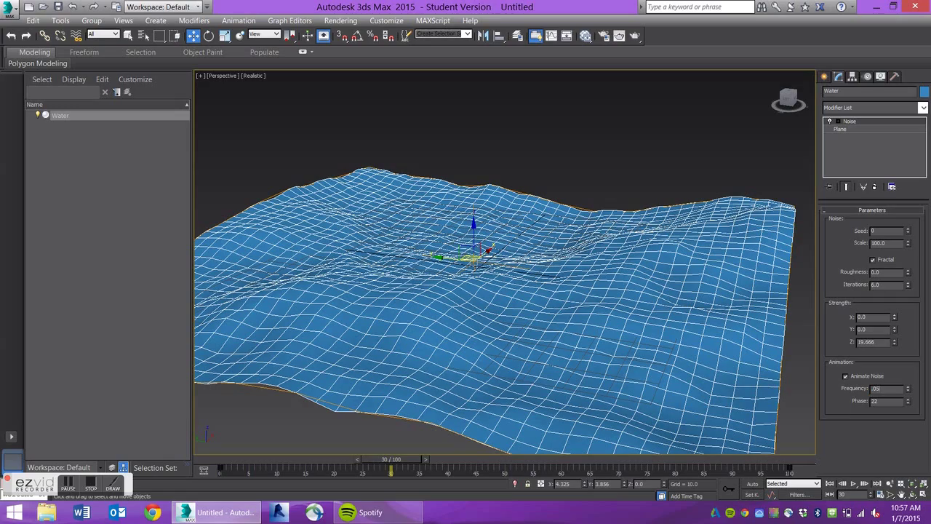
left_click(854, 484)
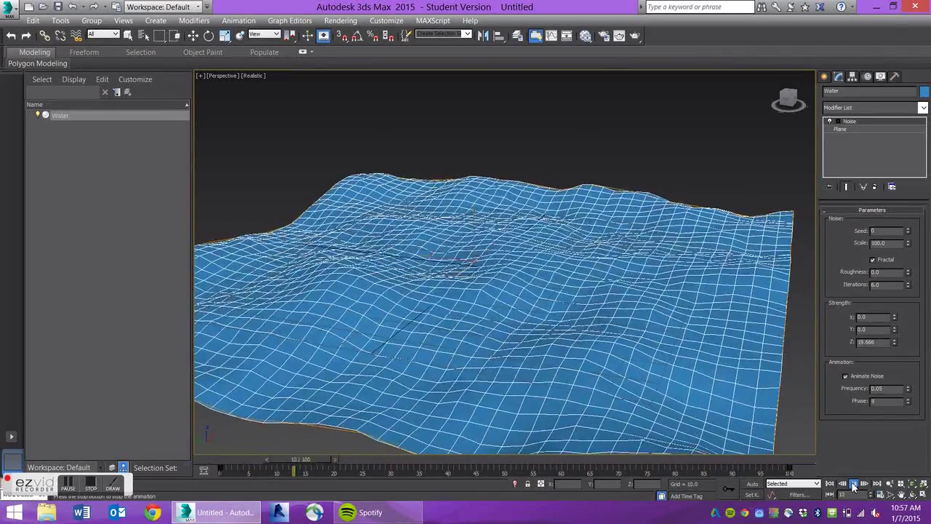
left_click(853, 484)
- Correct the Noise Frequency to 0.01 and preview the slower waves from a new angle
key("w")
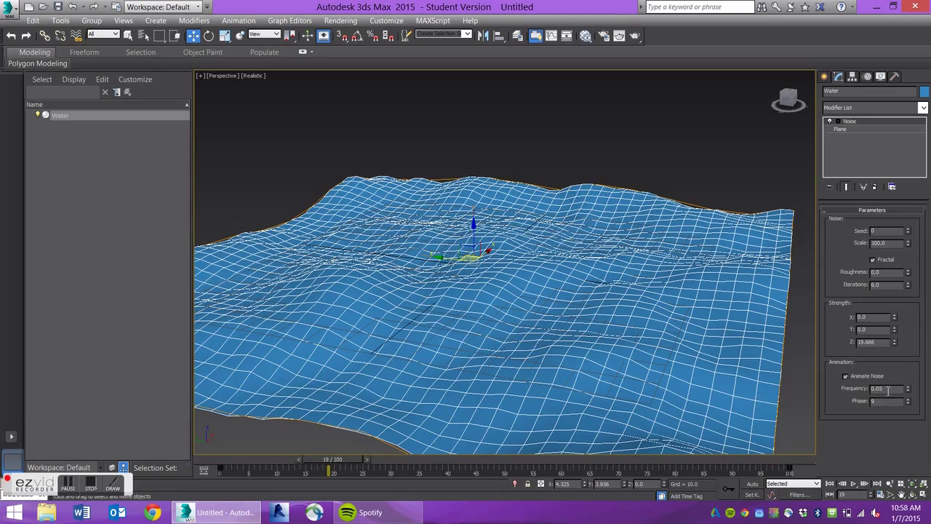
key("BackSpace")
type("1")
key("Return")
left_click(853, 483)
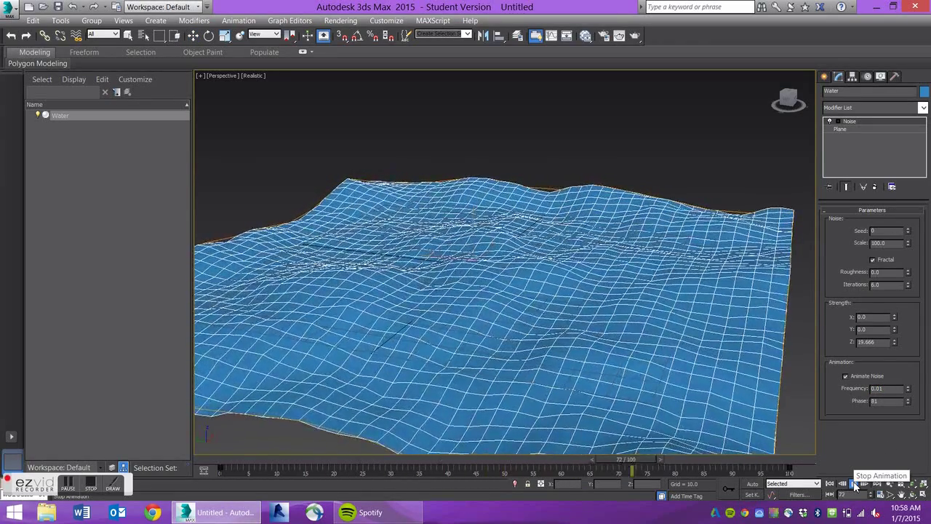
key("w")
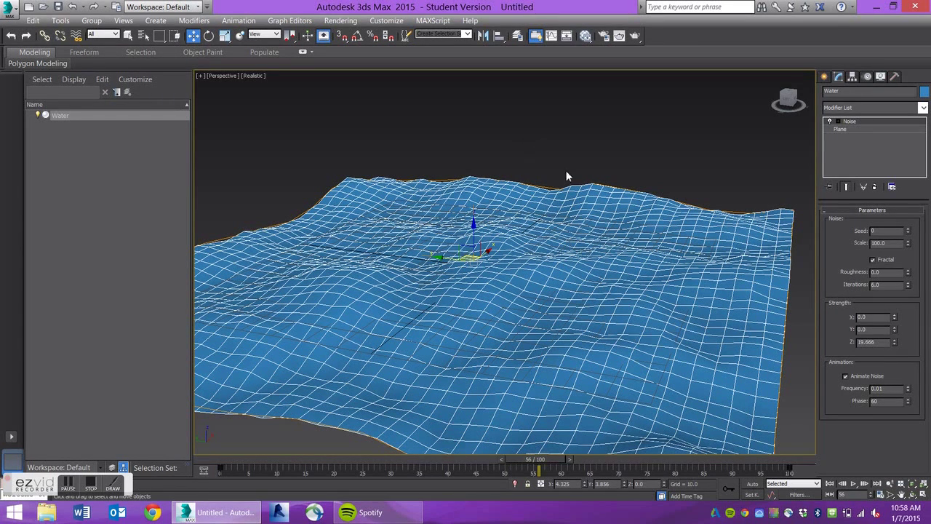
mouse_move(459, 303)
middle_mouse_down("alt")
mouse_move(442, 308)
mouse_move(515, 301)
mouse_move(444, 326)
mouse_move(481, 311)
middle_mouse_up("alt")
scroll(448, 319, "down", 2)
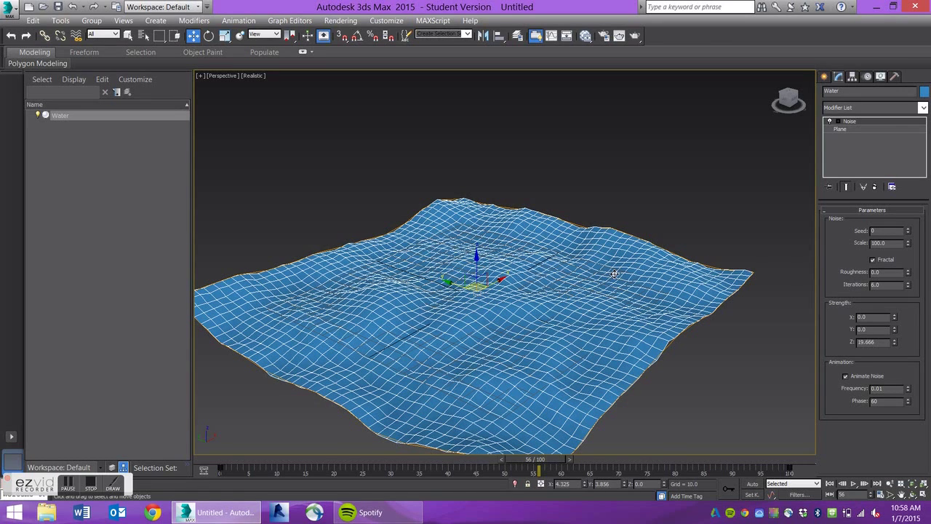
- Select the Noise gizmo and key its starting position at frame 0 with Auto Key on
left_click(837, 122)
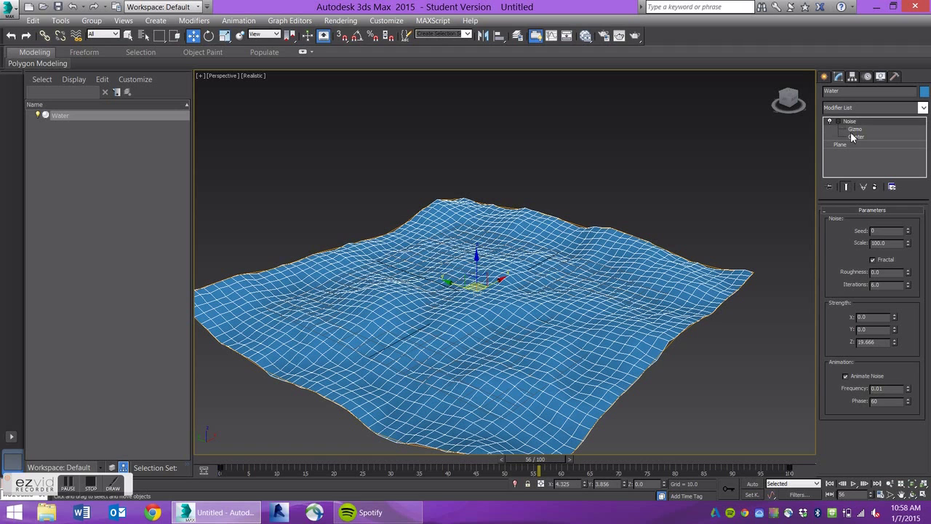
left_click(855, 130)
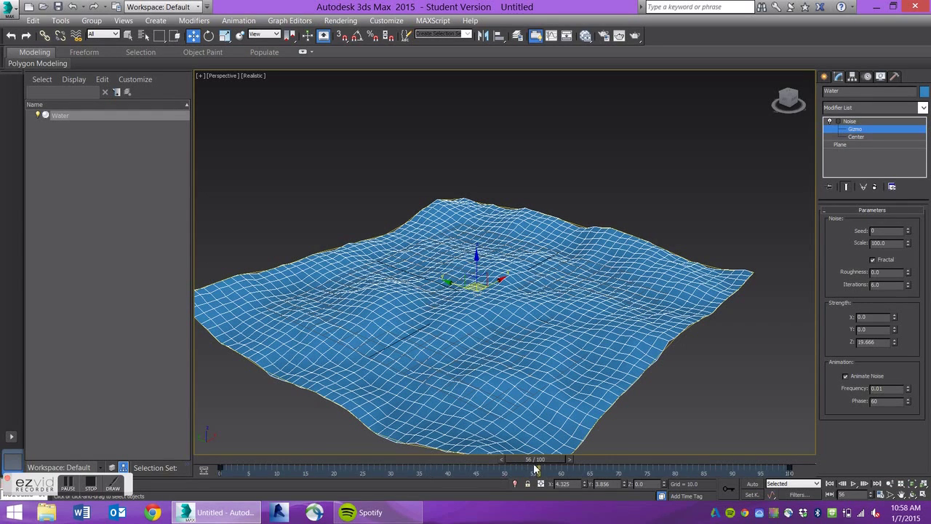
left_click_drag(542, 459, 209, 477)
key("w")
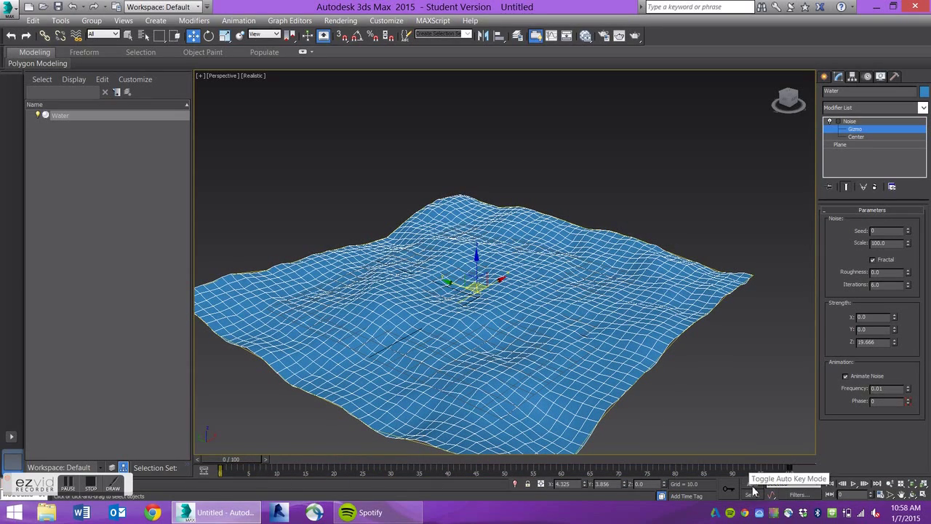
left_click(753, 485)
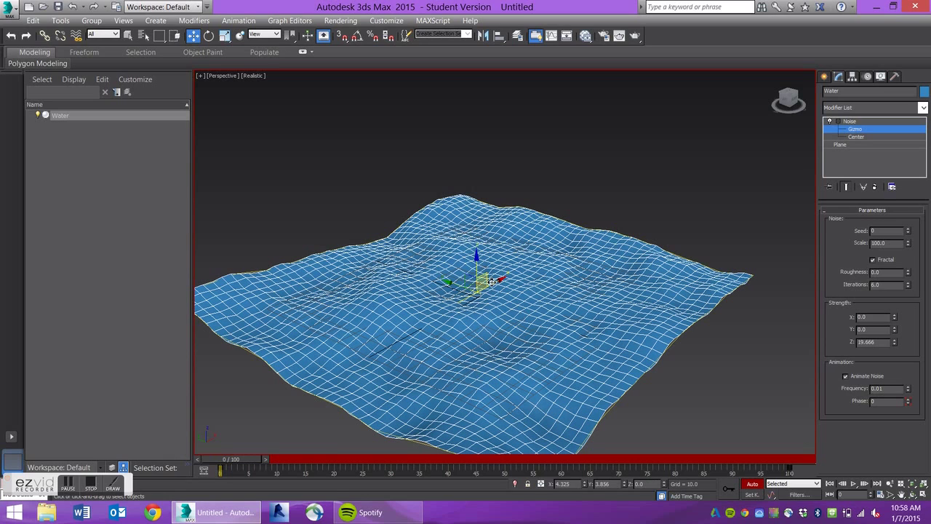
left_click_drag(493, 284, 666, 189)
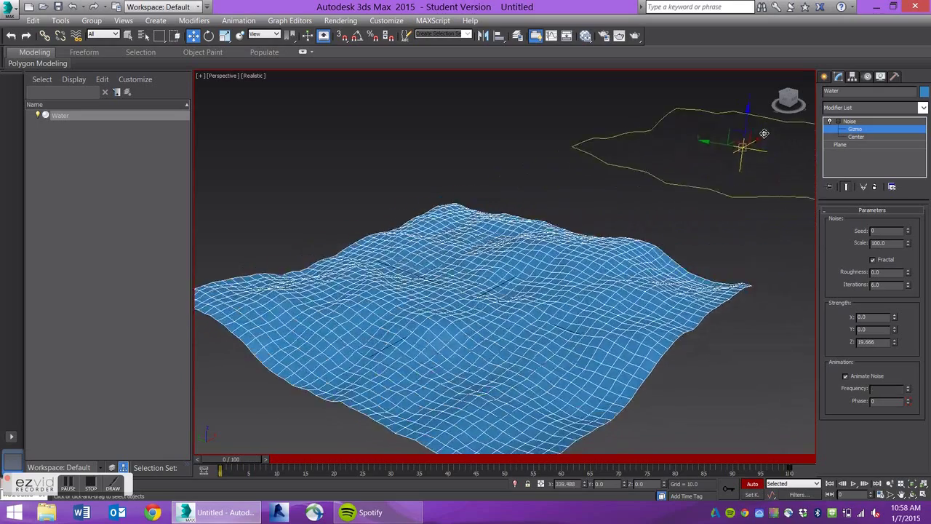
mouse_move(665, 189)
left_mouse_down()
mouse_move(833, 93)
mouse_move(730, 170)
mouse_move(399, 326)
mouse_move(625, 227)
mouse_move(702, 182)
mouse_move(557, 251)
mouse_move(451, 327)
left_mouse_up()
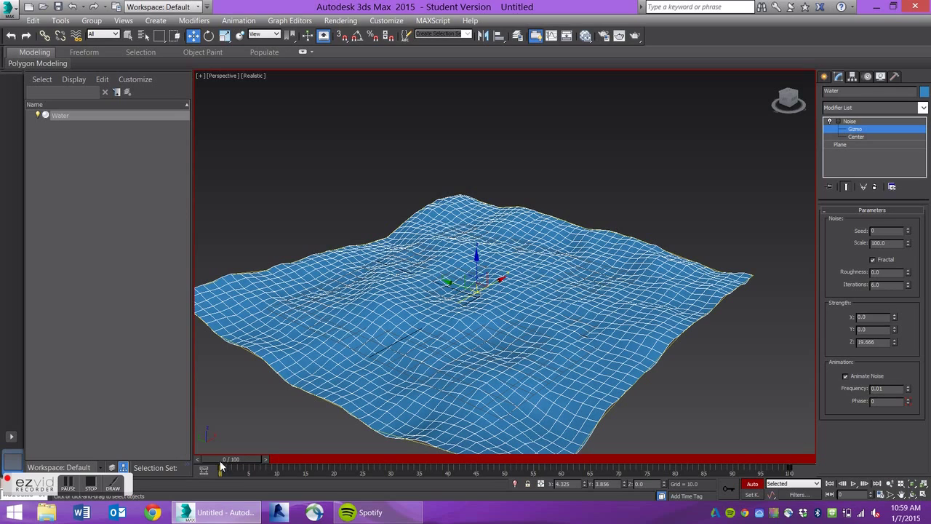
- At frame 100, move the gizmo far along X, then turn Auto Key off
left_click_drag(222, 466, 878, 439)
key("w")
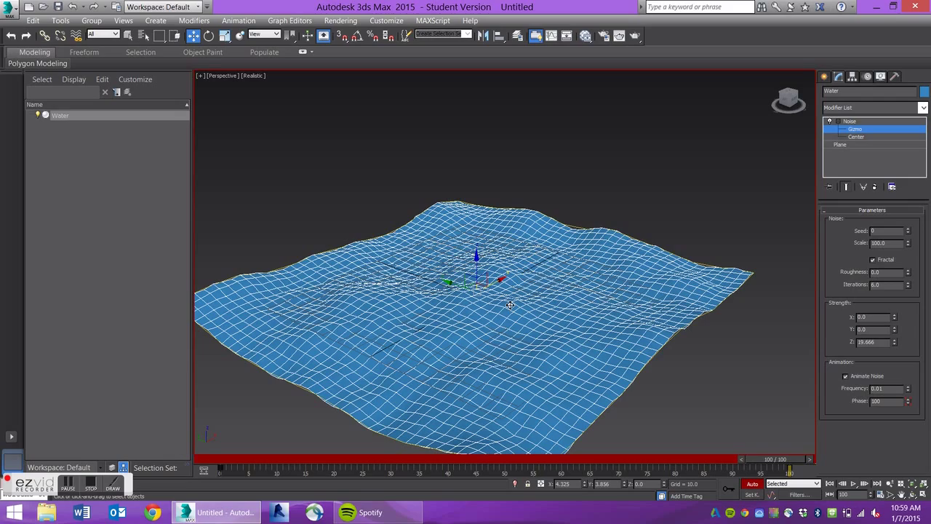
left_click_drag(497, 283, 910, 91)
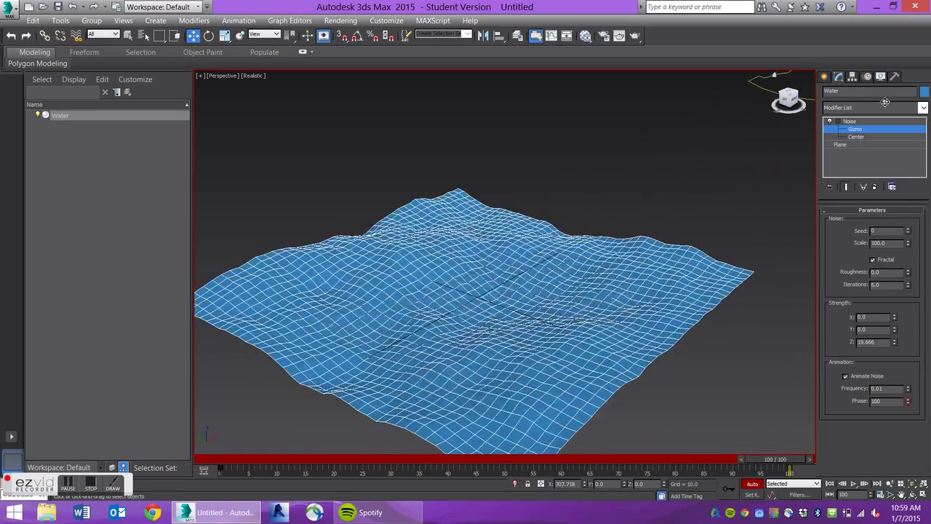
left_click(754, 484)
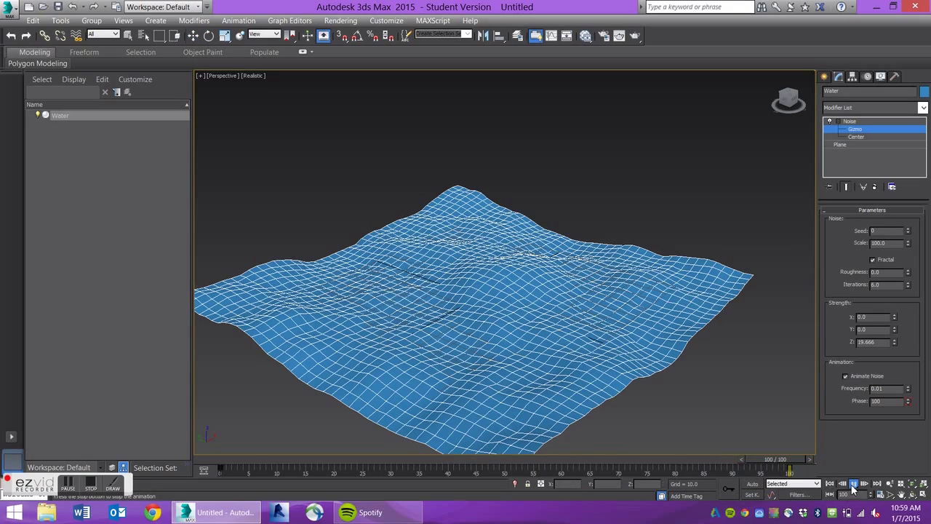
- Preview the gizmo motion and set the timeline End Time to 300 frames
left_click(854, 485)
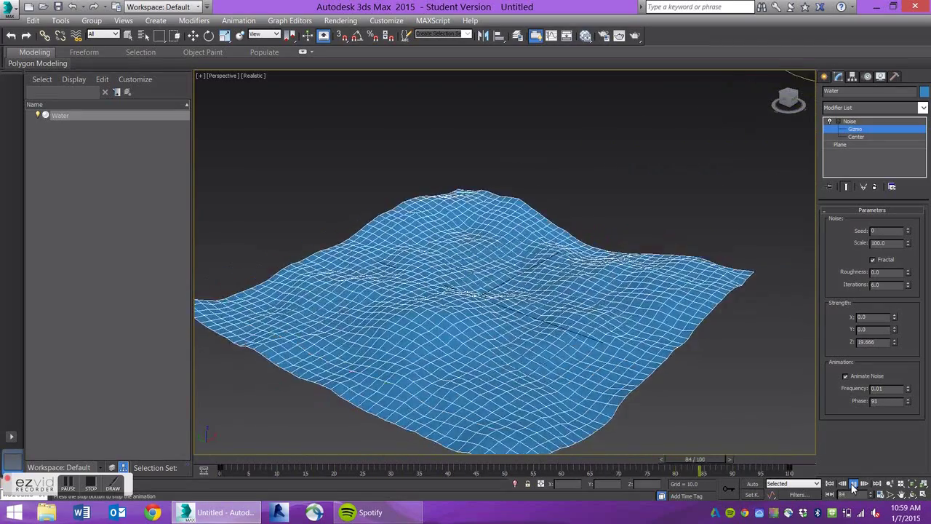
key("w")
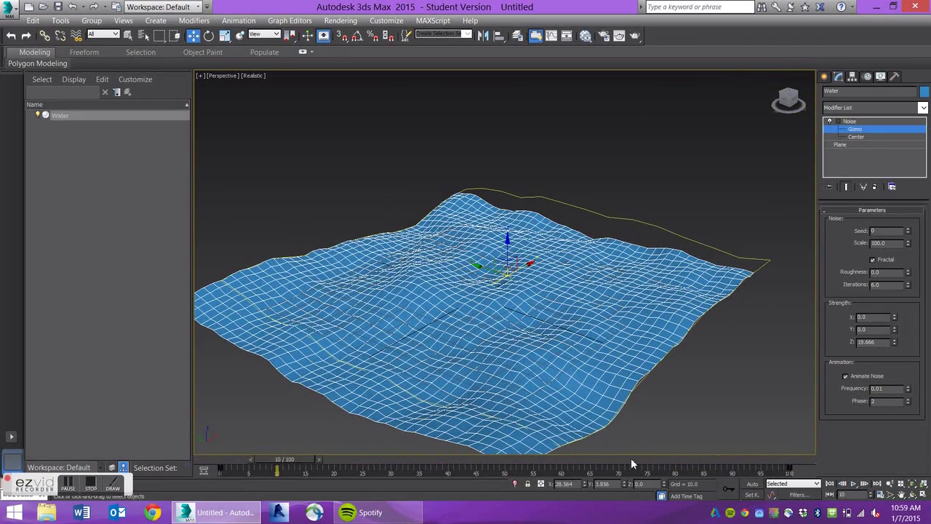
left_click(879, 496)
left_click(439, 278)
type("300")
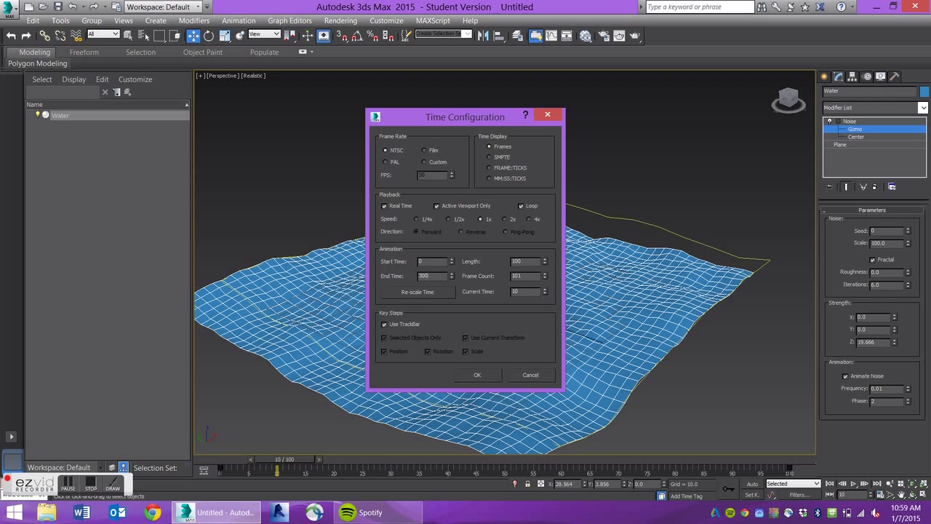
left_click(475, 376)
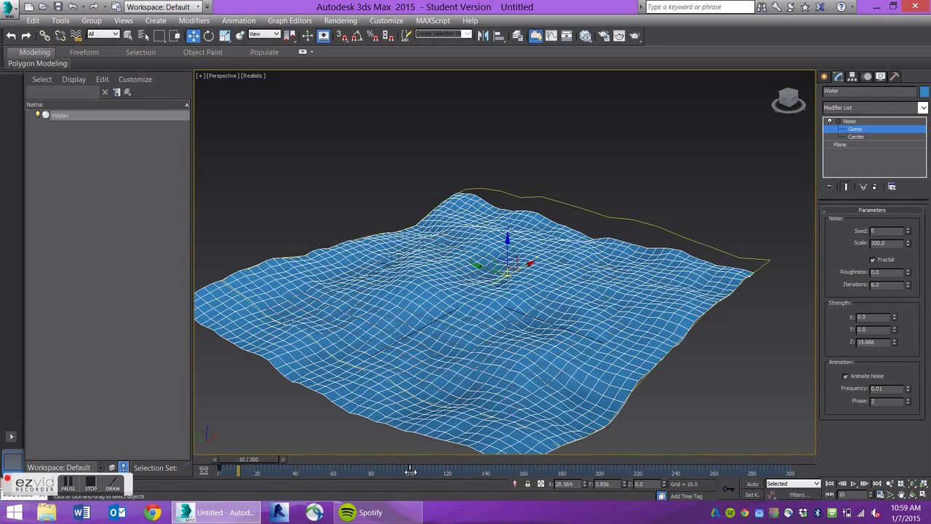
- Move the gizmo's end keyframe from frame 100 to 299 and preview the 300-frame animation
left_click_drag(410, 471, 791, 473)
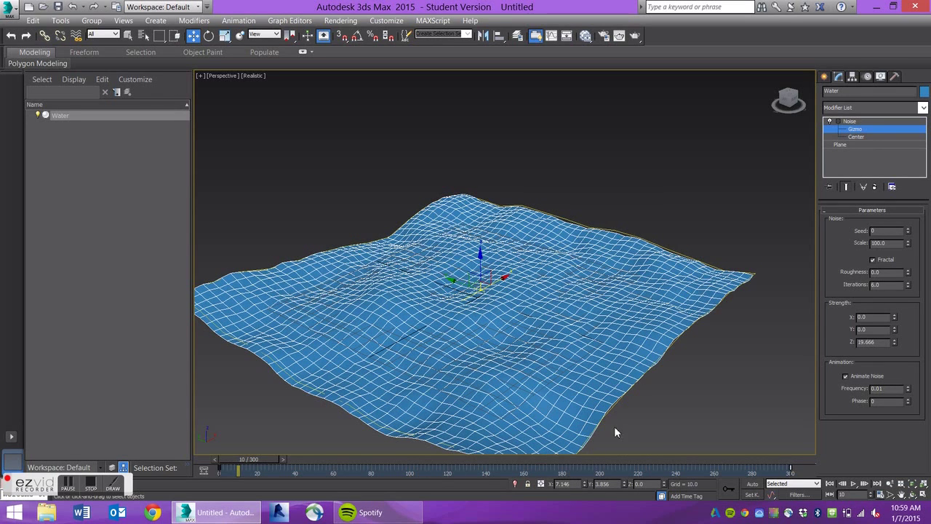
left_click(854, 483)
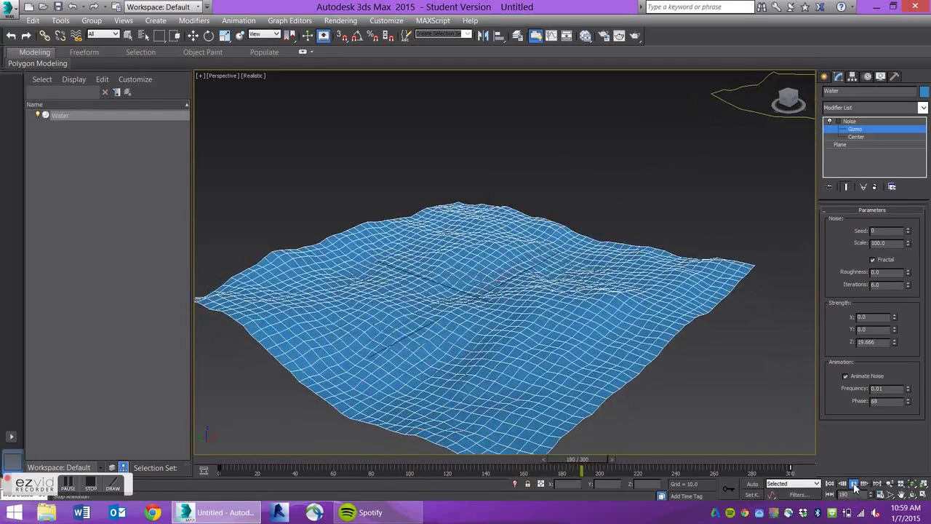
left_click(856, 484)
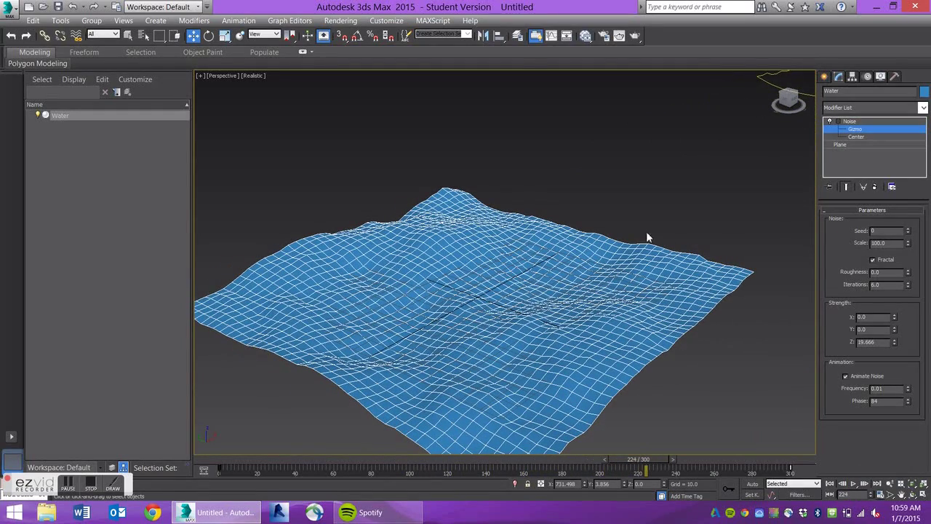
key("m")
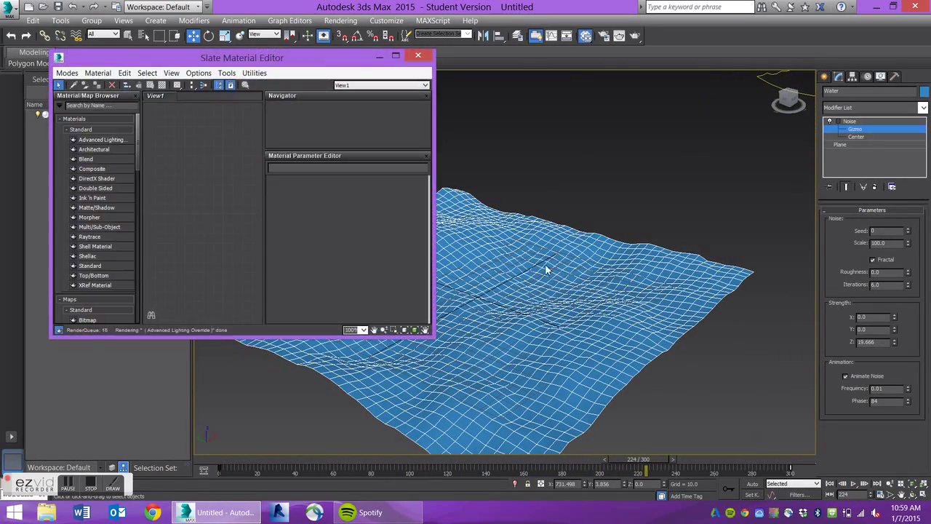
left_click(66, 73)
left_click(86, 85)
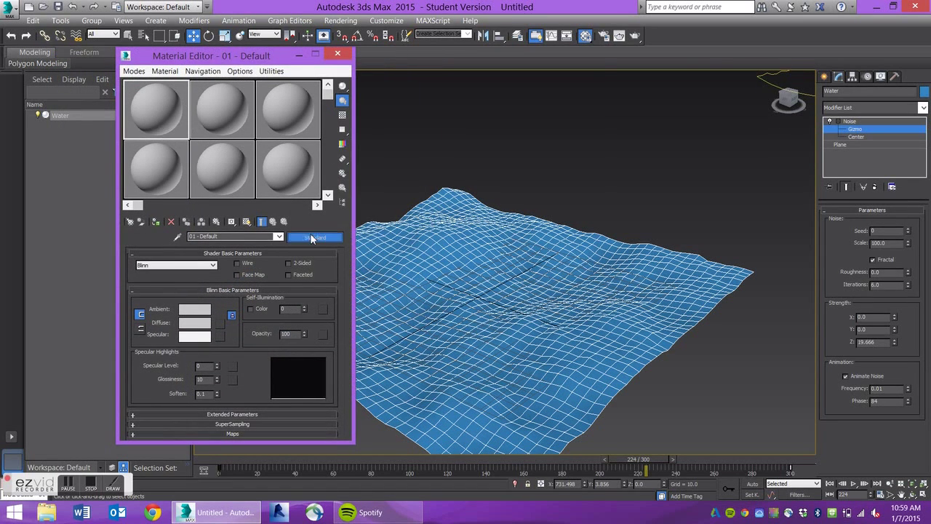
left_click(314, 237)
left_click(588, 58)
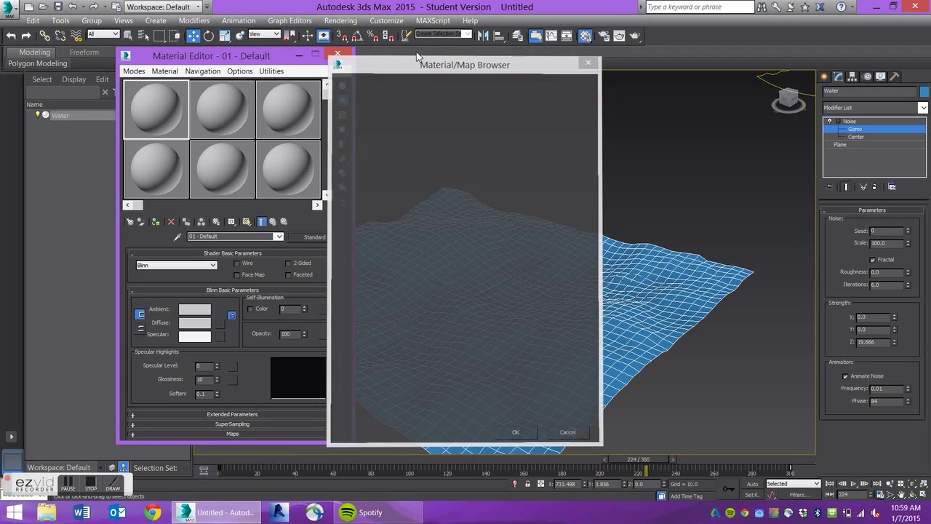
left_click(337, 56)
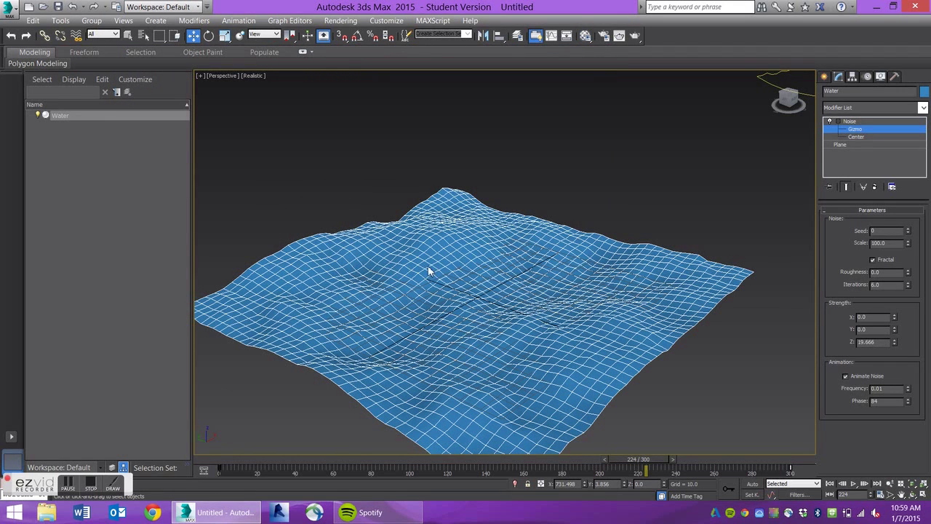